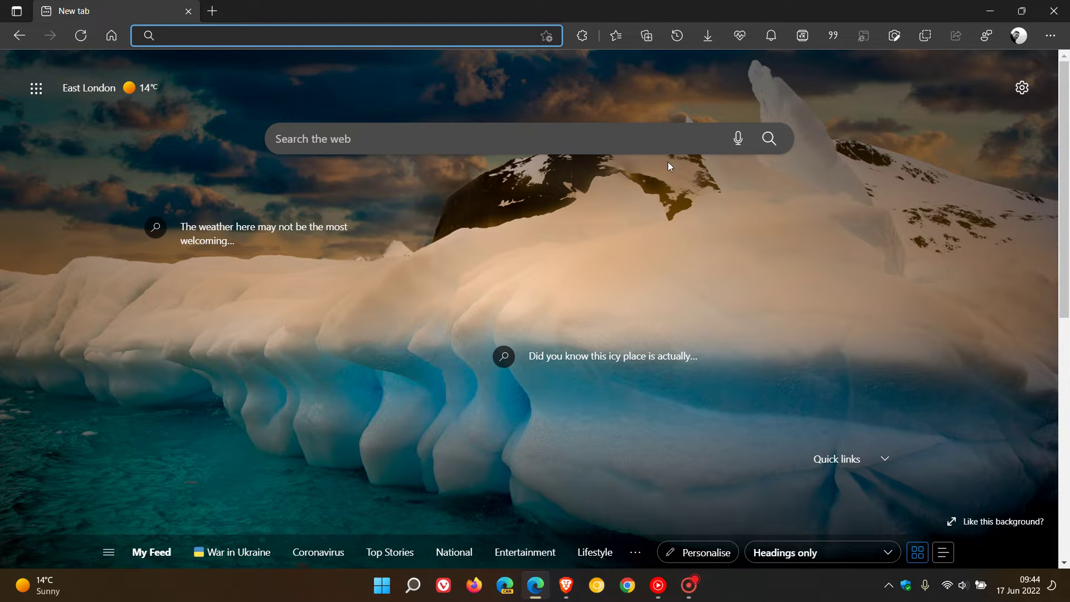
- Show the saved favourites panel from the Edge toolbar
click(620, 38)
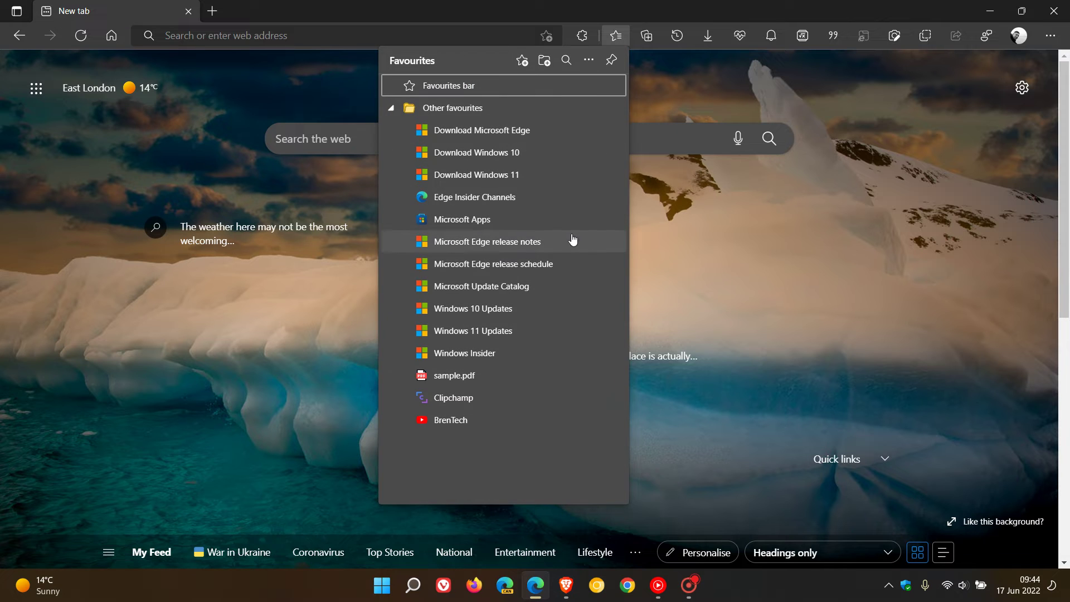
- Open the saved 'Microsoft Edge release notes' favourite to the Stable Channel page
click(506, 242)
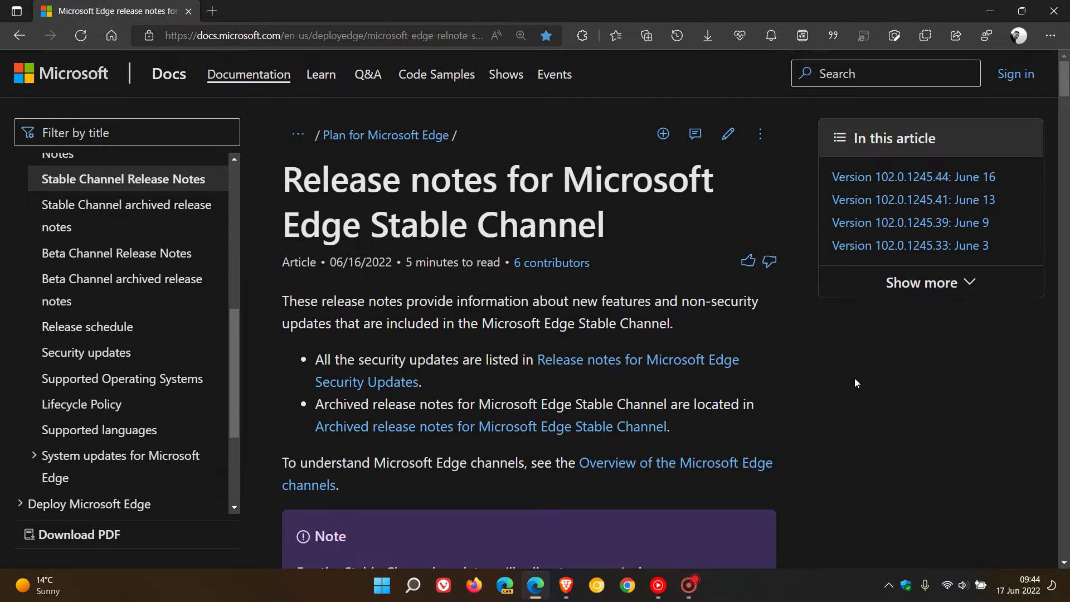
scroll(855, 378, down, 2)
scroll(855, 379, down, 1)
scroll(855, 378, down, 2)
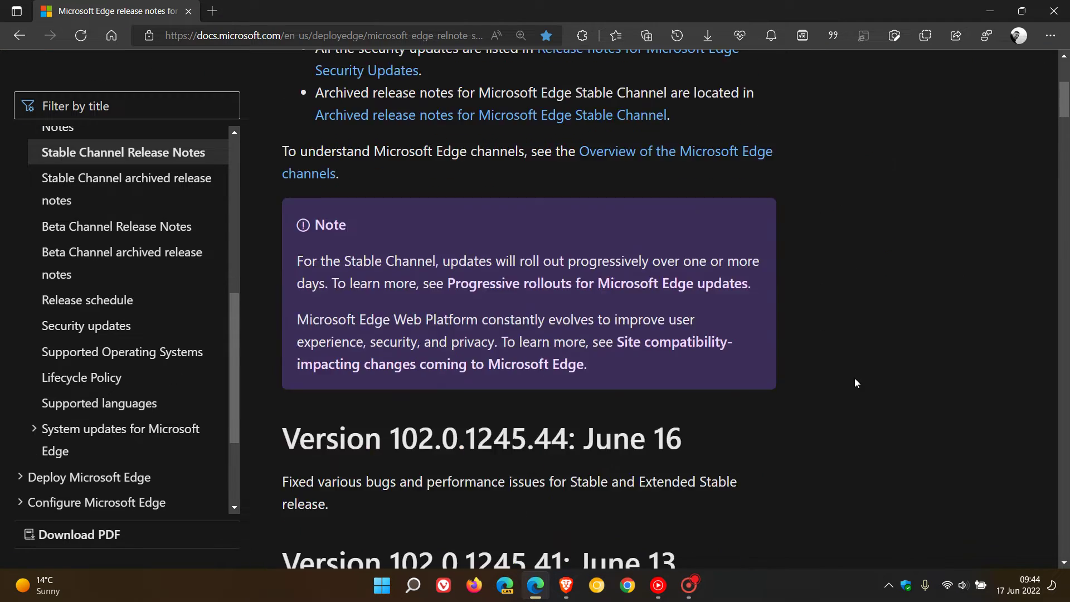
scroll(855, 377, down, 3)
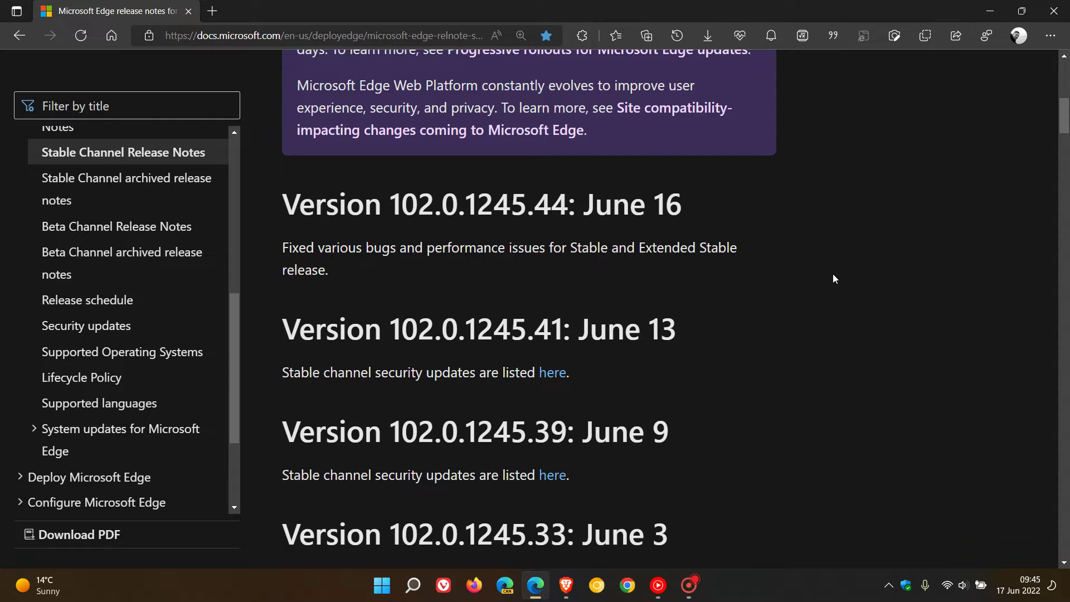
scroll(840, 277, down, 2)
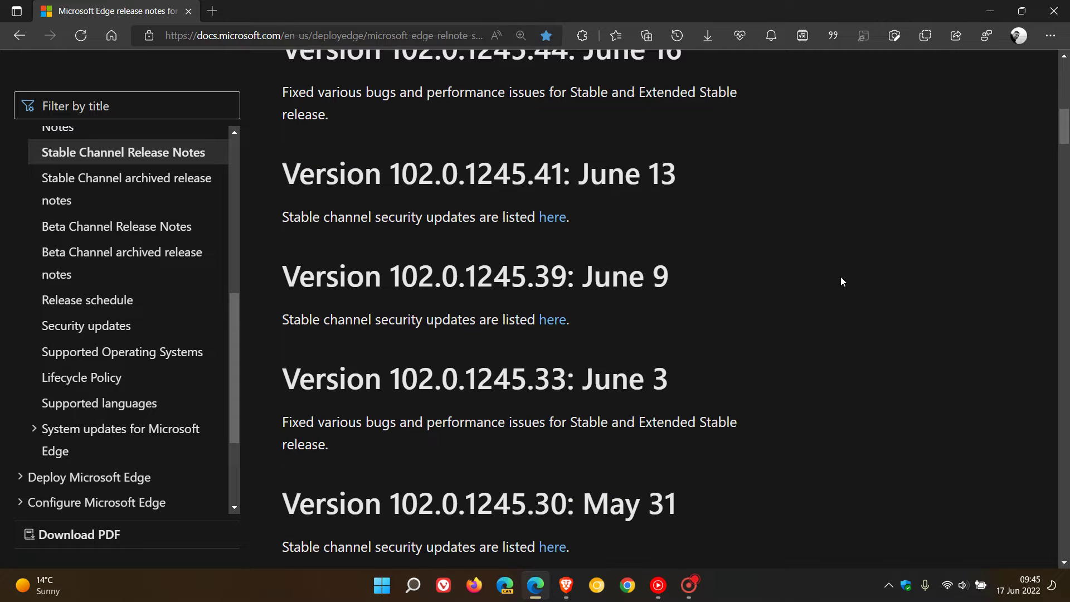
scroll(840, 277, down, 2)
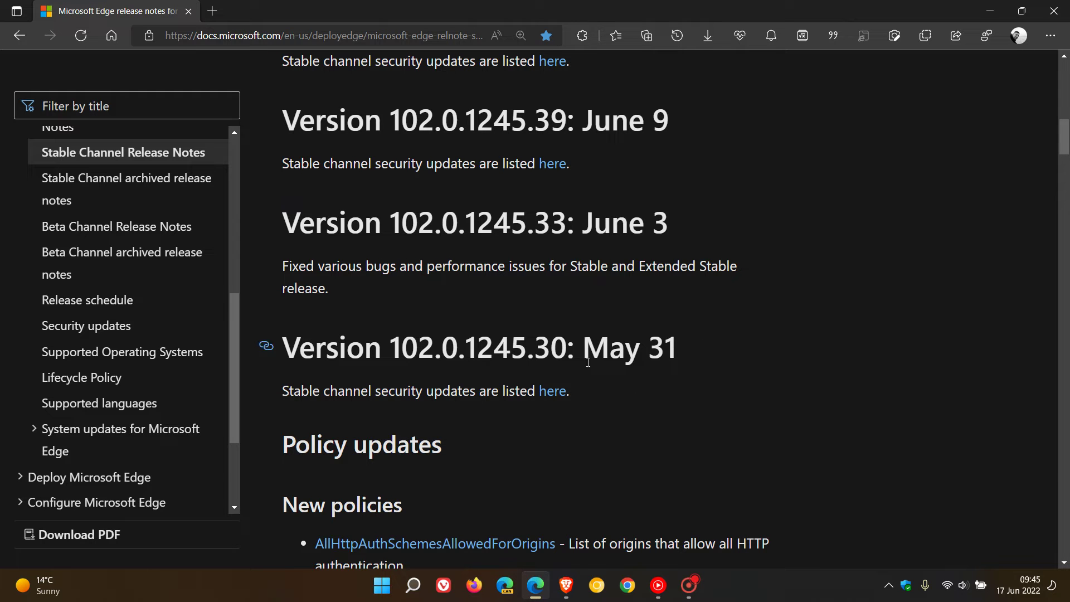
scroll(819, 340, up, 3)
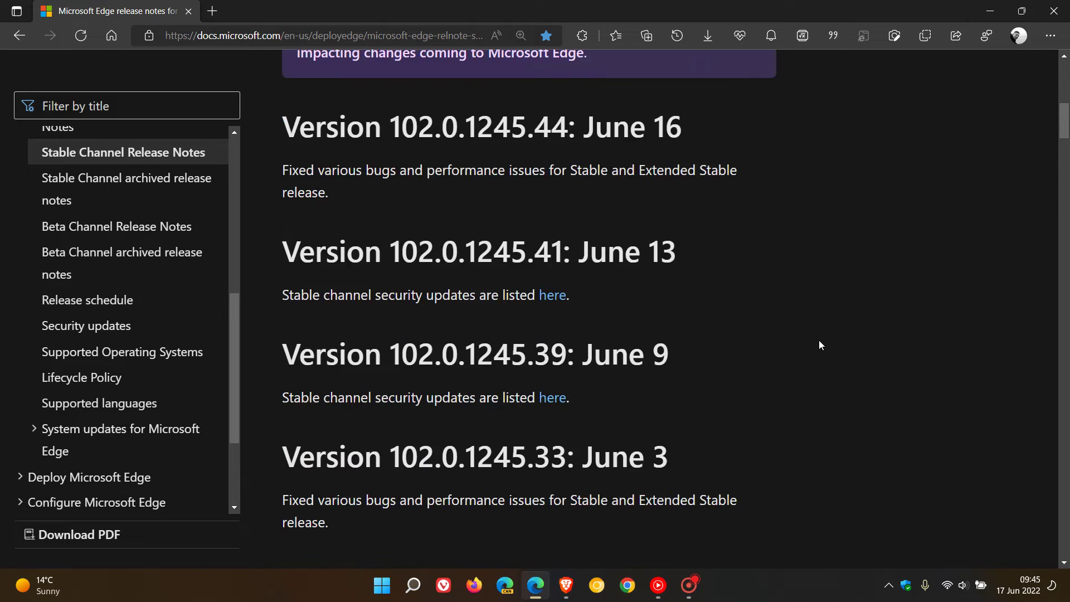
scroll(818, 340, up, 3)
scroll(818, 340, up, 4)
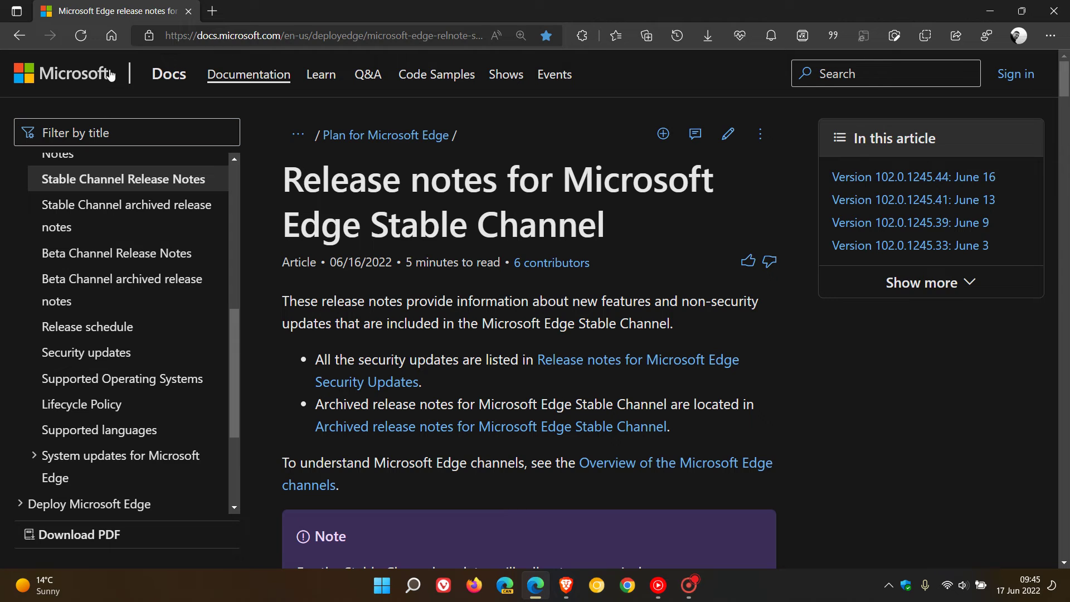
- From the new tab page, check the About Microsoft Edge page for version 102.0.1245.44
click(111, 35)
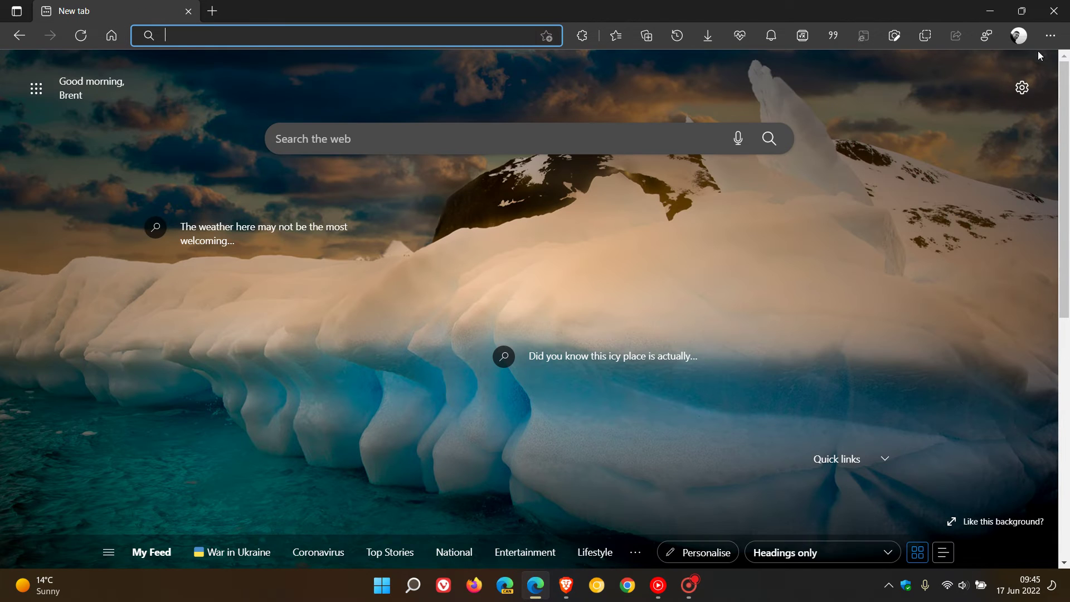
click(1051, 35)
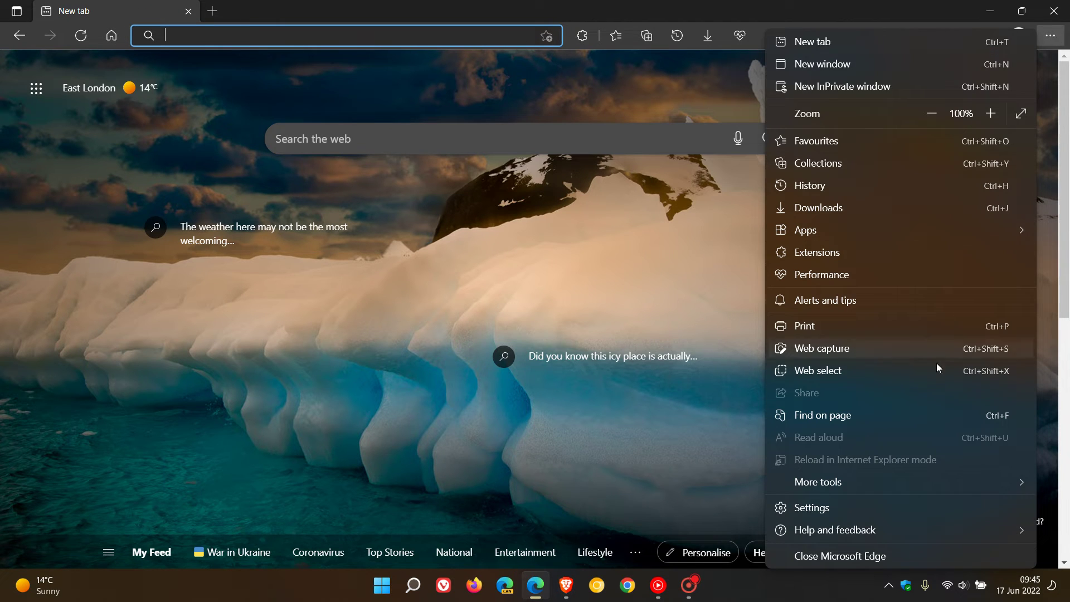
mouse_move(834, 530)
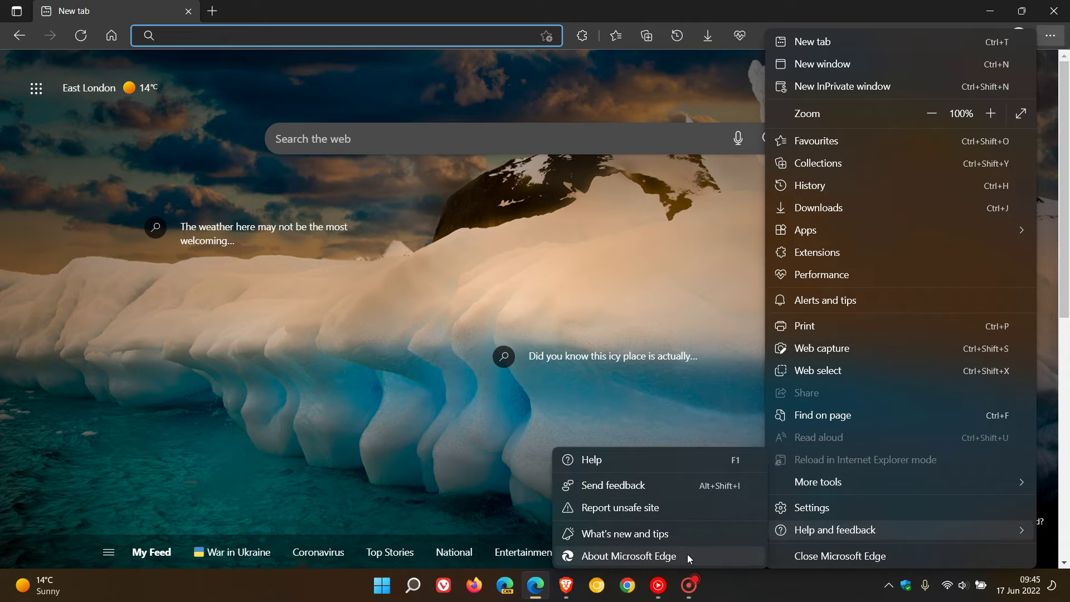
click(687, 555)
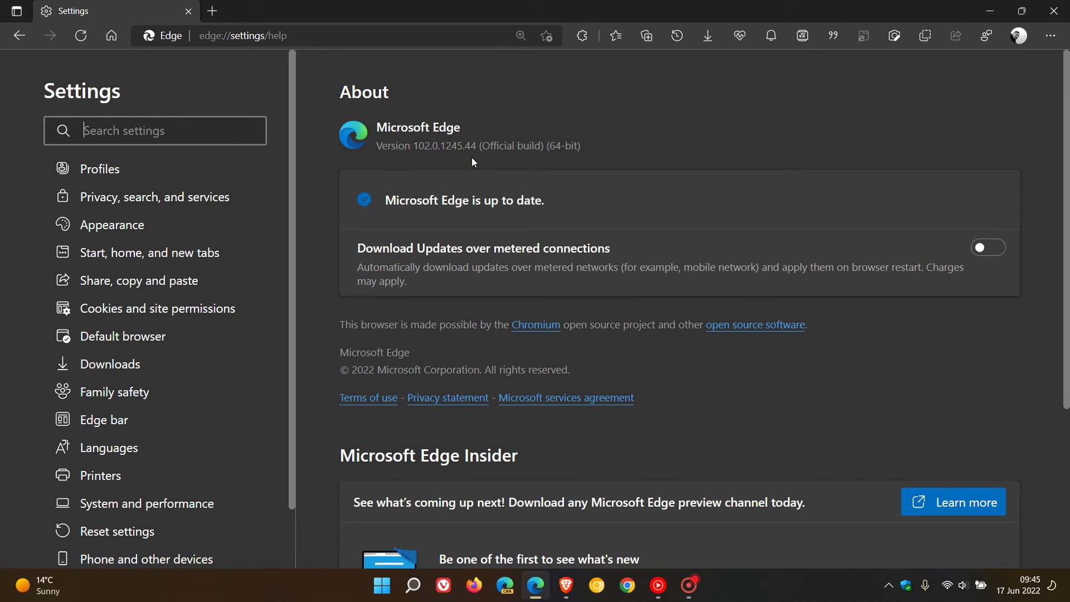
- Return to the new tab page and check the calendar showing Friday, 17 June 2022
click(112, 34)
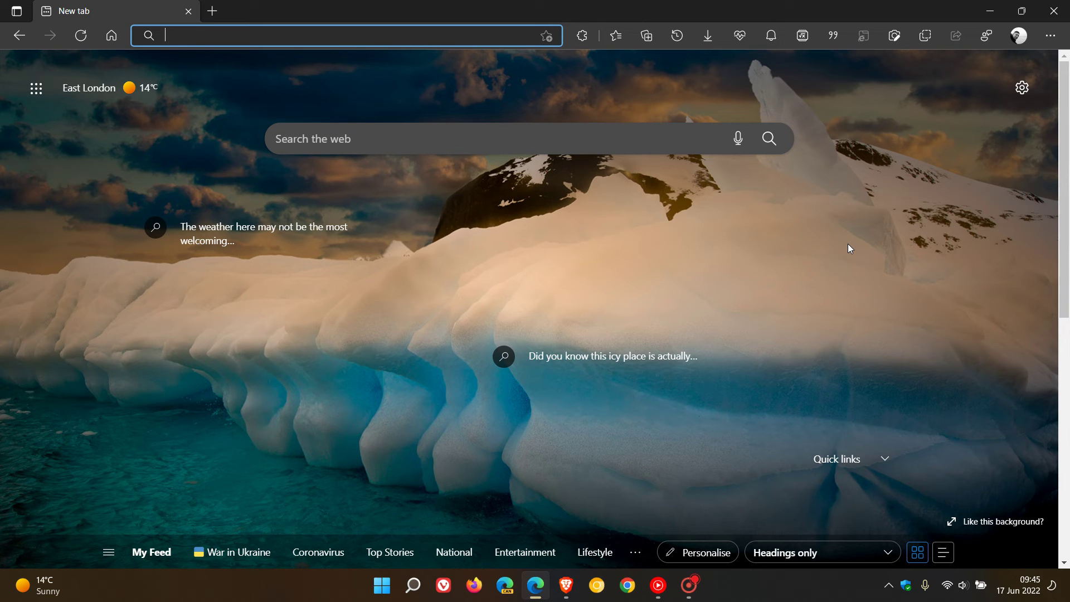
click(1030, 586)
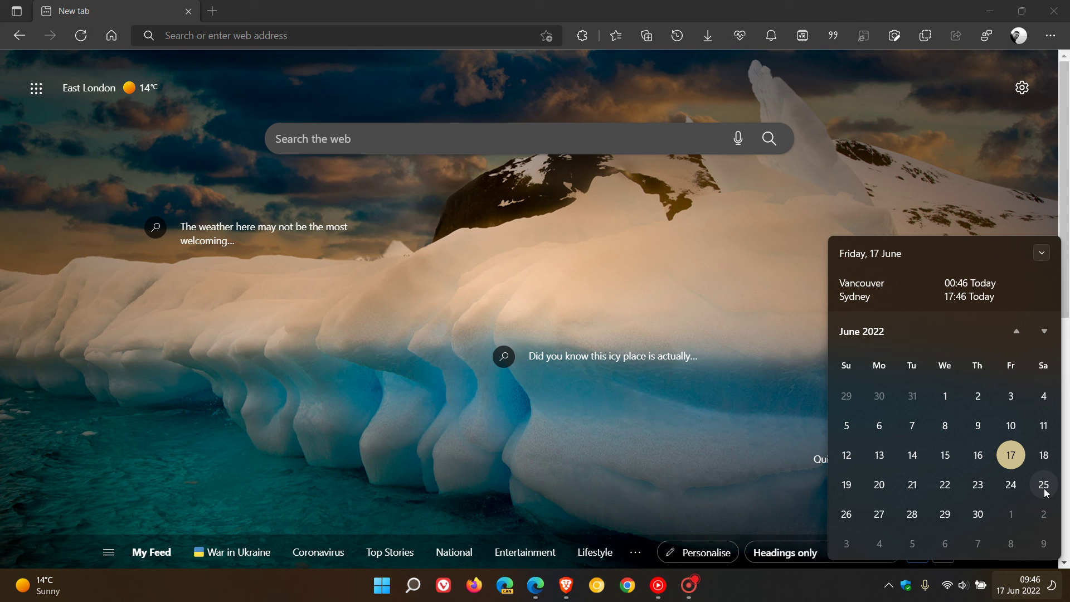
click(758, 260)
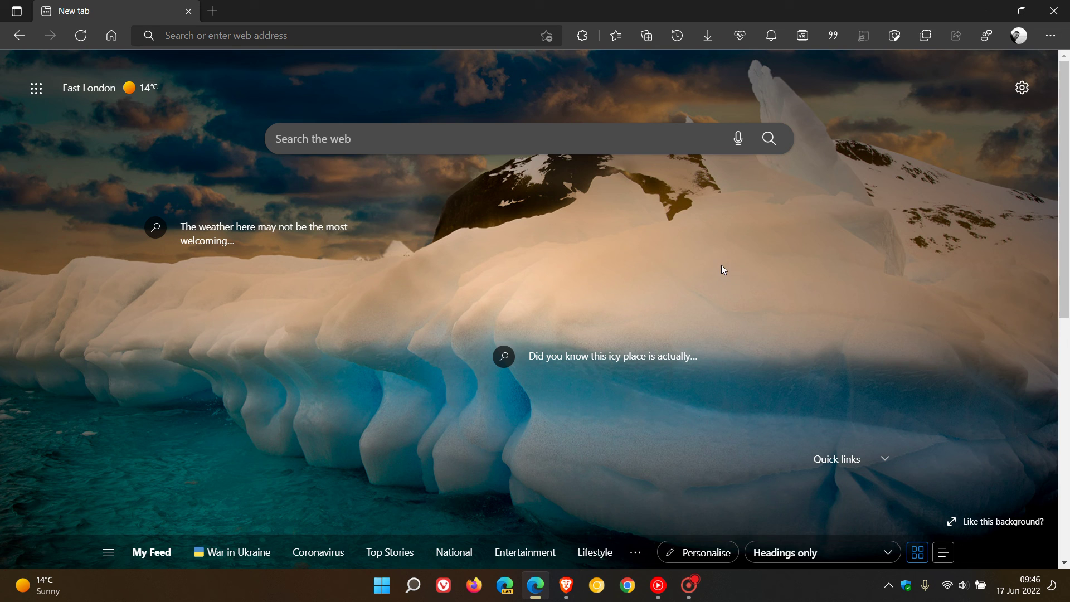